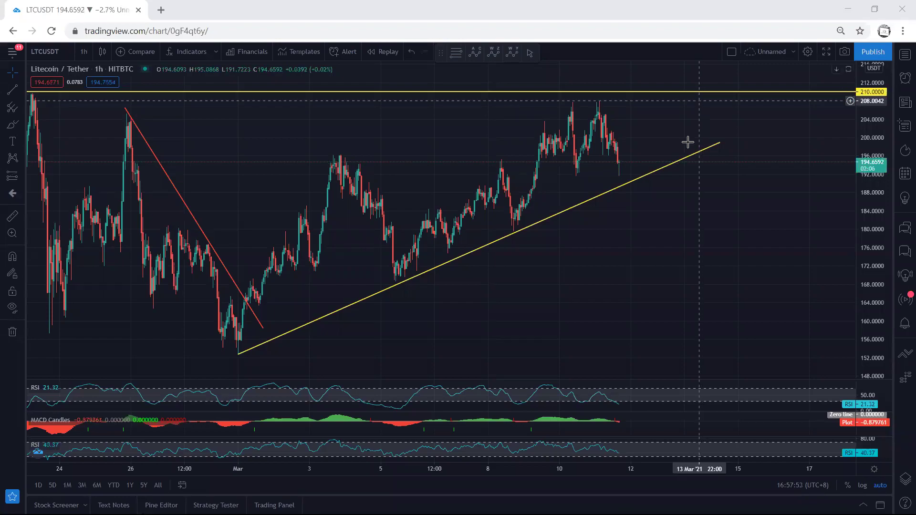
Circle the latest 1-hour peak and the 210 level, outline the recent range and decline in blue, and clear the markings
scroll(687, 213, "up", 2)
left_click_drag(875, 180, 872, 187)
left_click_drag(780, 190, 783, 202)
mouse_move(550, 119)
left_mouse_down()
mouse_move(538, 107)
mouse_move(549, 113)
left_mouse_up()
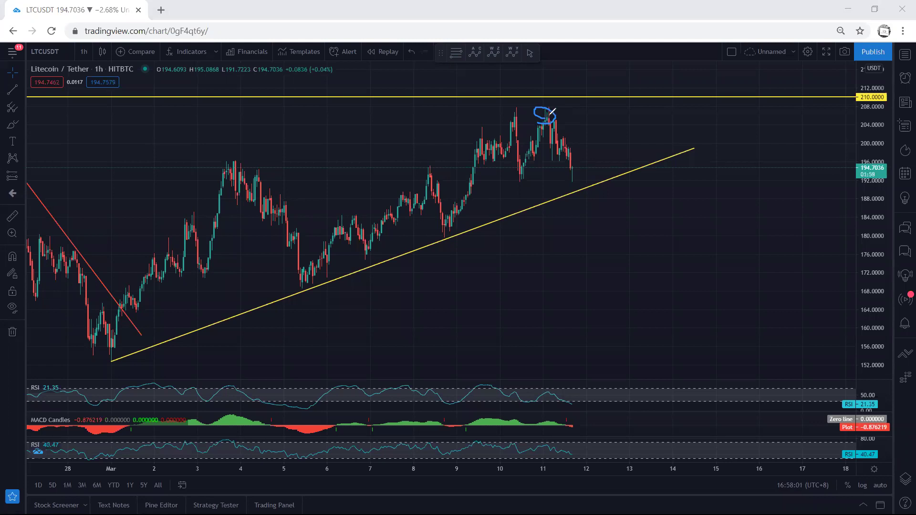
left_click_drag(548, 131, 571, 171)
mouse_move(549, 109)
left_mouse_down()
mouse_move(514, 109)
mouse_move(528, 180)
mouse_move(553, 180)
left_mouse_up()
mouse_move(855, 91)
left_mouse_down()
mouse_move(864, 107)
mouse_move(862, 89)
left_mouse_up()
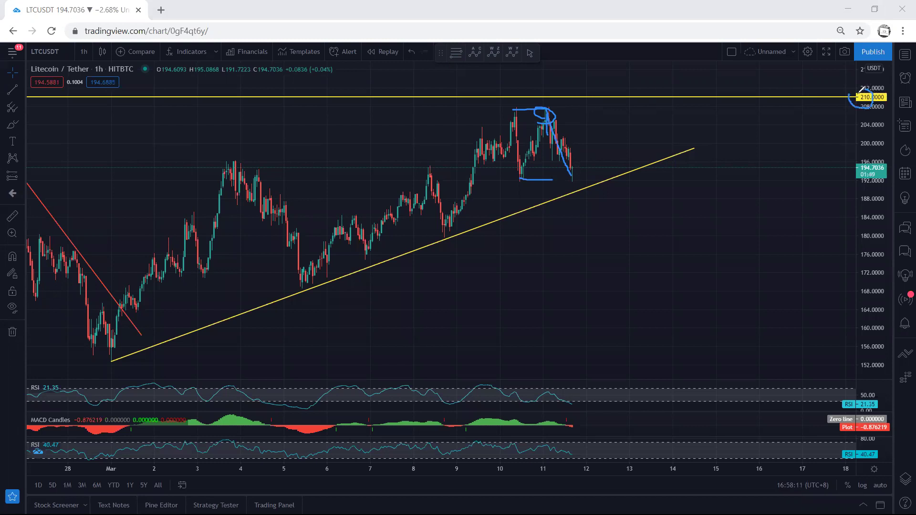
key("e")
Trace the decline from the 11 March peak, mark the range's upper and lower bounds, and clear the markings
left_click_drag(546, 108, 575, 171)
left_click_drag(514, 109, 544, 109)
left_click_drag(523, 176, 561, 176)
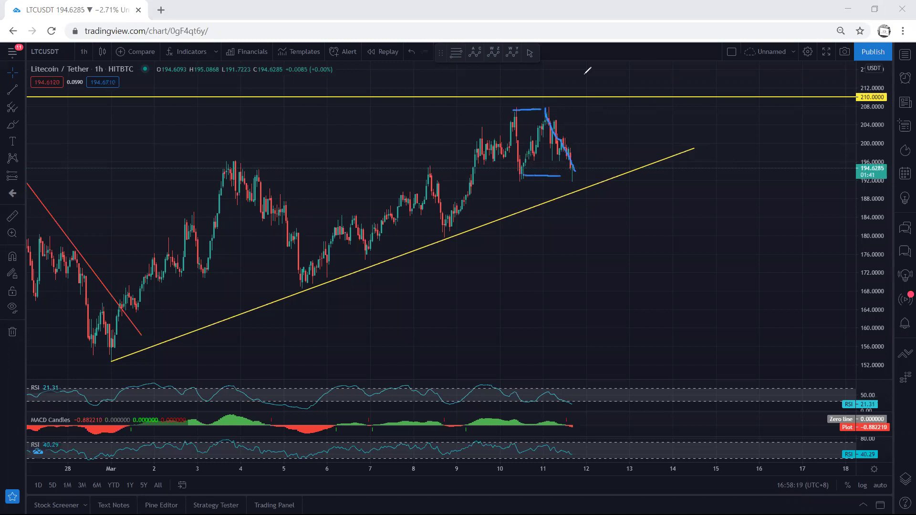
key("Escape")
Switch the chart to the 4-hour timeframe and temporarily mark the late-February highs and the recent peak
left_click(84, 51)
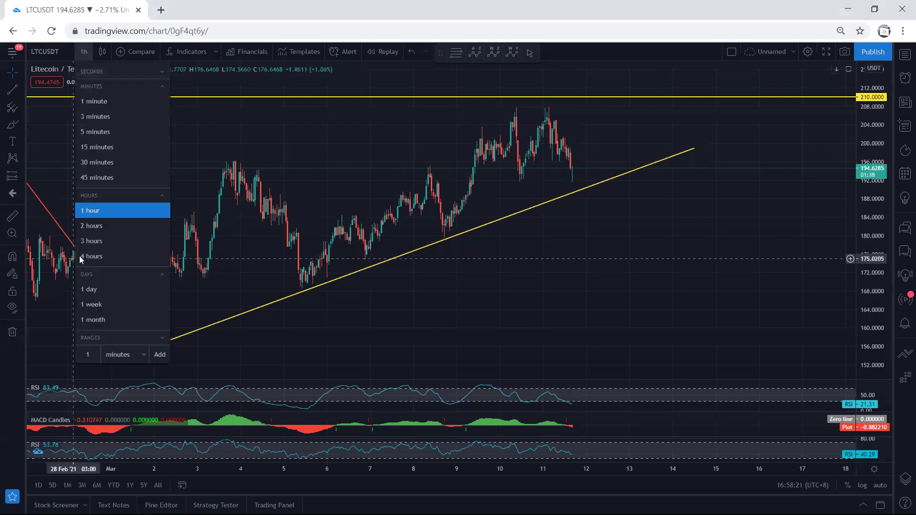
left_click(80, 258)
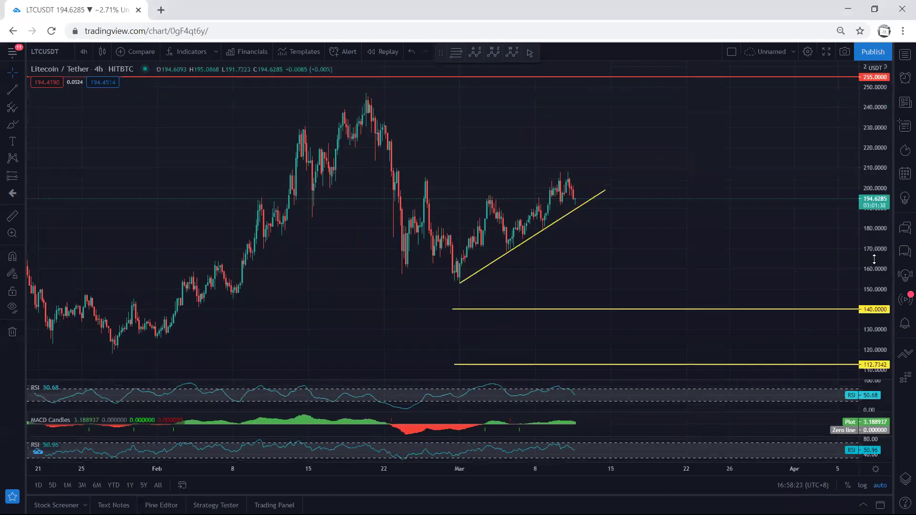
left_click_drag(875, 259, 834, 194)
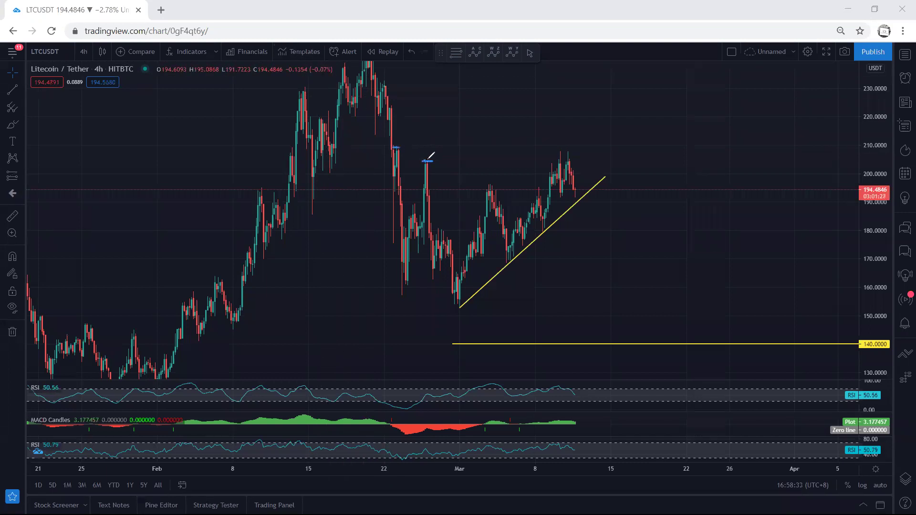
mouse_move(559, 152)
left_mouse_down()
mouse_move(569, 151)
mouse_move(576, 186)
left_mouse_up()
key("Escape")
Circle the latest 4-hour highs with an upward stroke, mark the late-February peak, and clear the markings
double_click(882, 123)
left_click_drag(696, 221, 609, 218)
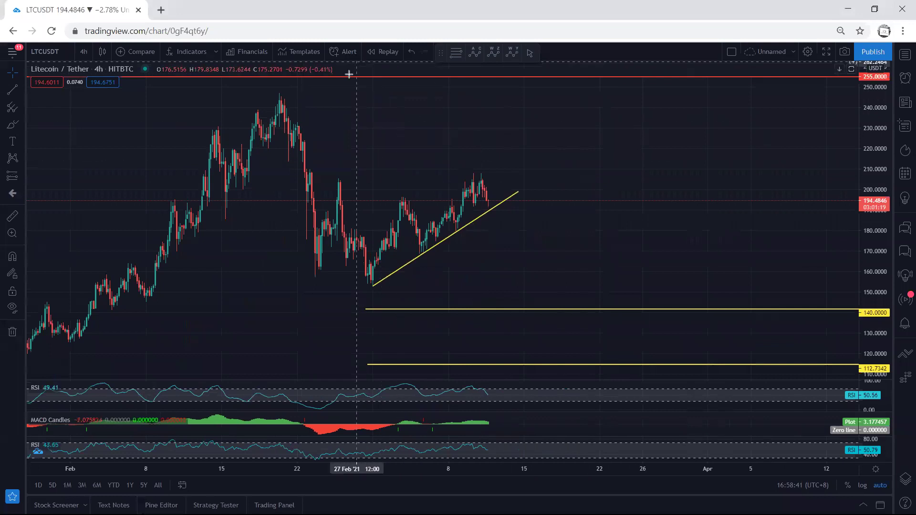
mouse_move(460, 191)
left_mouse_down()
mouse_move(487, 186)
mouse_move(472, 195)
mouse_move(480, 178)
mouse_move(468, 188)
mouse_move(491, 202)
mouse_move(500, 159)
left_mouse_up()
left_click_drag(334, 177, 353, 181)
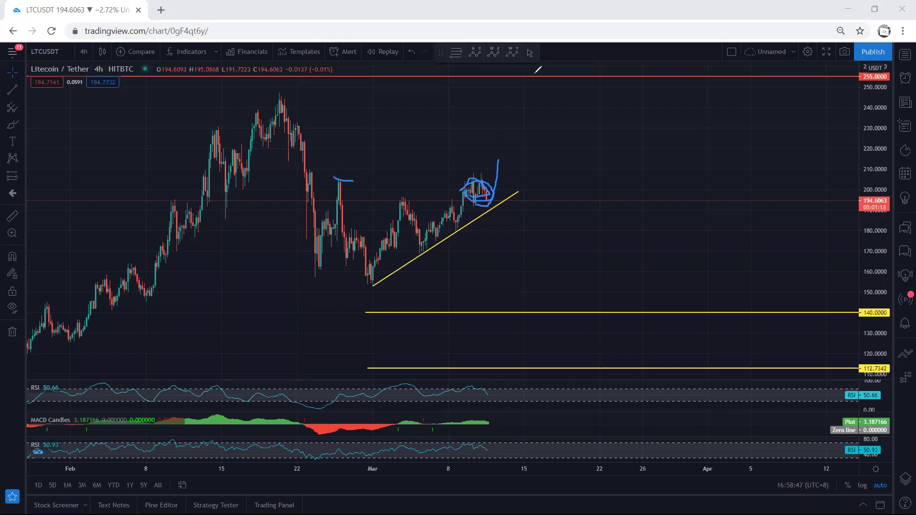
key("e")
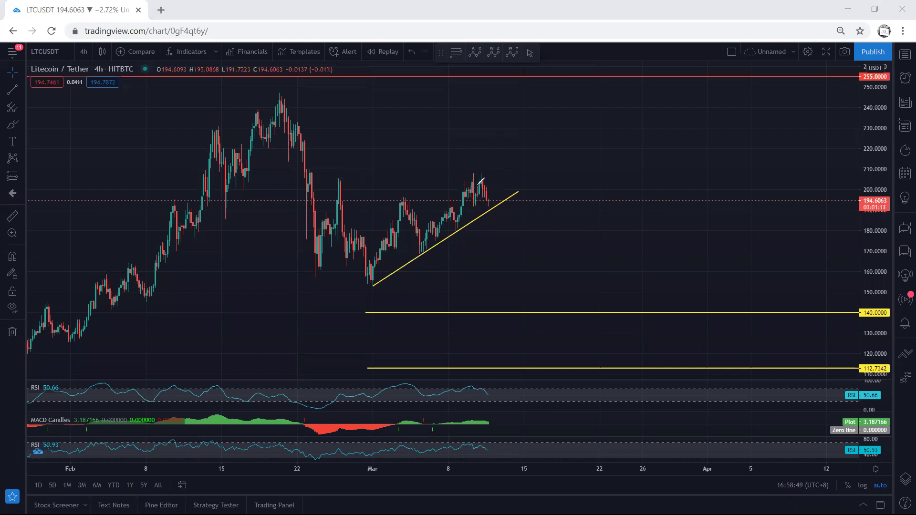
Trace the latest pullback and the early-March pullback on the 4-hour chart and clear the strokes
left_click_drag(471, 178, 486, 205)
left_click_drag(403, 202, 419, 242)
key("e")
Sketch a projected bounce from the last candle to about 218 followed by a pullback, and mark the recent highs
mouse_move(463, 179)
left_mouse_down()
mouse_move(460, 203)
mouse_move(462, 180)
left_mouse_up()
key("e")
mouse_move(467, 177)
left_mouse_down()
mouse_move(480, 209)
mouse_move(492, 189)
mouse_move(482, 172)
mouse_move(463, 177)
mouse_move(494, 200)
mouse_move(506, 155)
mouse_move(536, 178)
left_mouse_up()
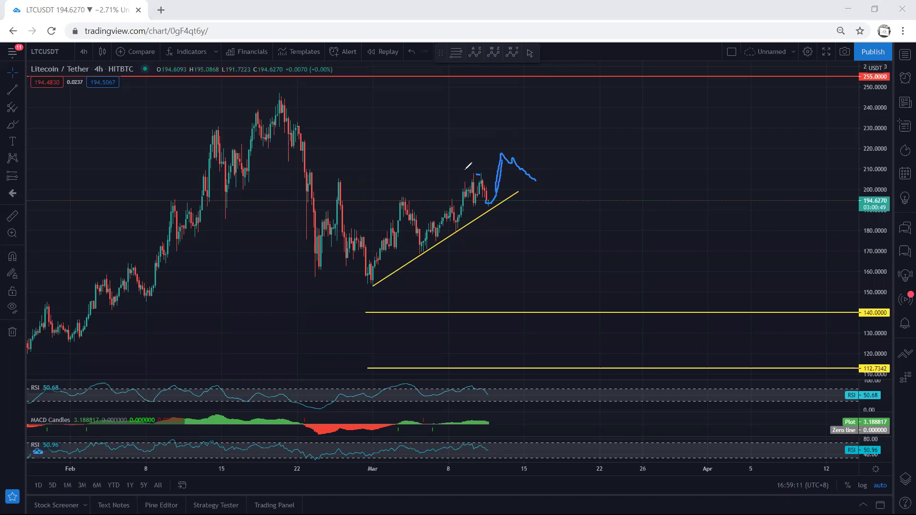
left_click_drag(493, 171, 464, 170)
Trace the recent and early-March declines and sketch a projected path breaking below the rising yellow trendline
left_click_drag(475, 170, 493, 198)
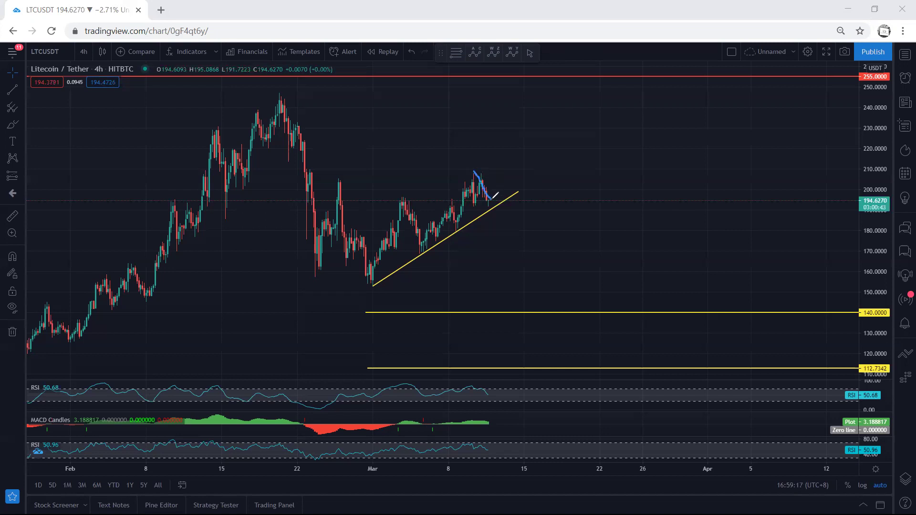
left_click_drag(404, 198, 427, 247)
mouse_move(482, 177)
left_mouse_down()
mouse_move(489, 200)
mouse_move(524, 219)
left_mouse_up()
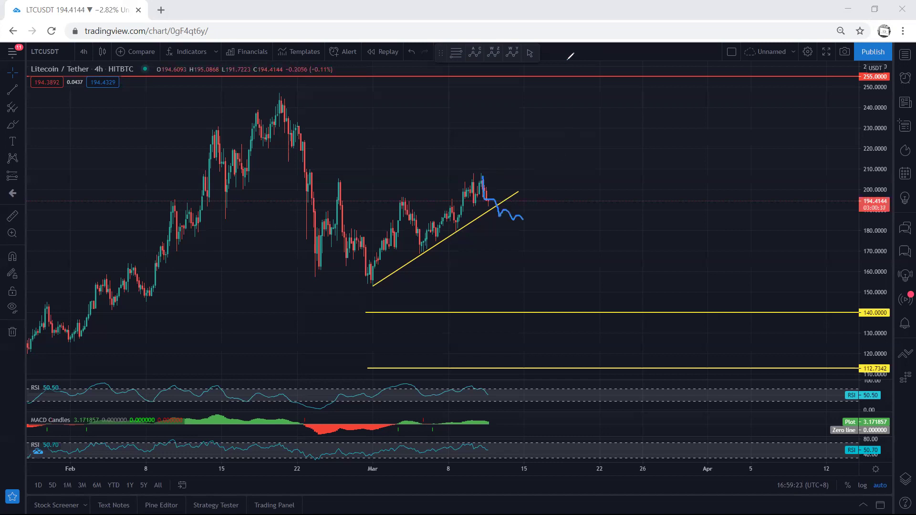
Switch the chart back to the 1-hour timeframe and frame the recent candles between the 210 line and the trendline
left_click(83, 51)
left_click(105, 210)
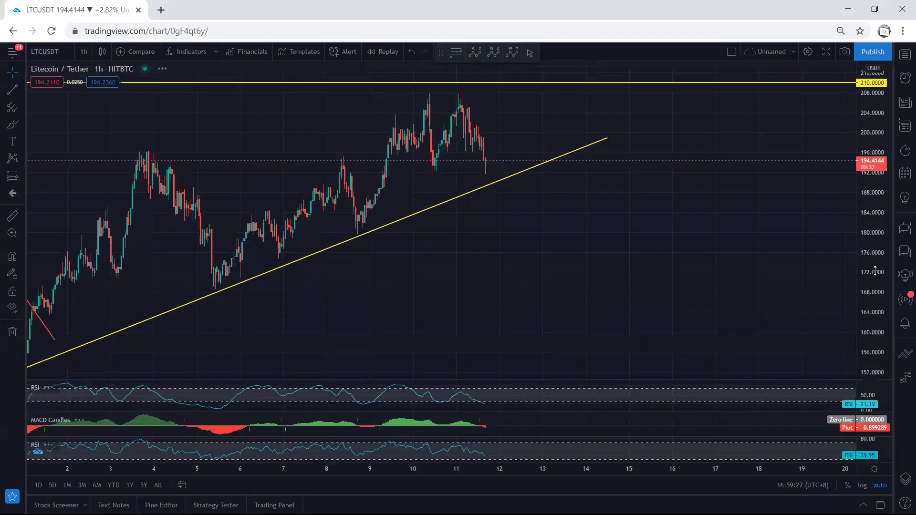
left_click_drag(867, 256, 868, 289)
left_click_drag(548, 291, 674, 305)
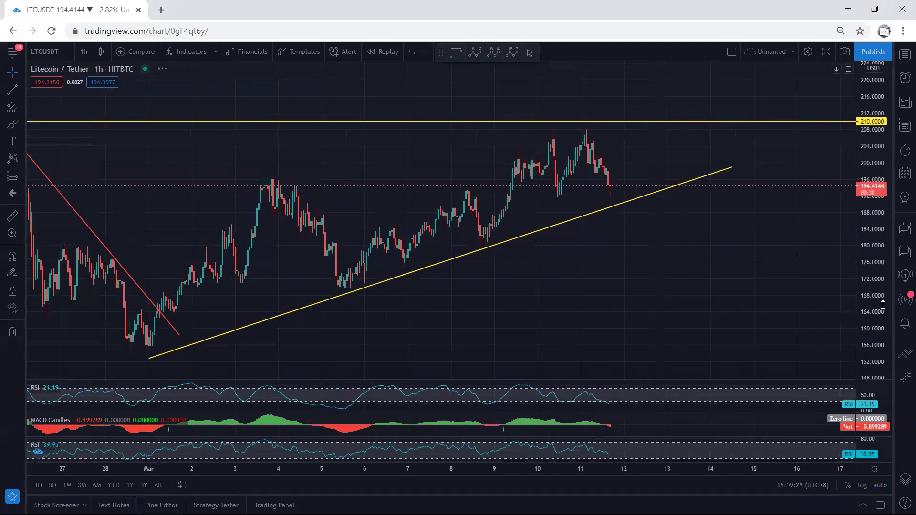
left_click_drag(882, 304, 870, 279)
scroll(626, 267, "up", 2)
left_click_drag(287, 126, 287, 129)
Mark the range's upper and lower bounds and draw an upward arrow from the last candle to about 207
left_click_drag(488, 118, 529, 117)
left_click_drag(493, 193, 547, 195)
mouse_move(554, 196)
left_mouse_down()
mouse_move(568, 189)
mouse_move(576, 151)
mouse_move(571, 121)
mouse_move(584, 124)
left_mouse_up()
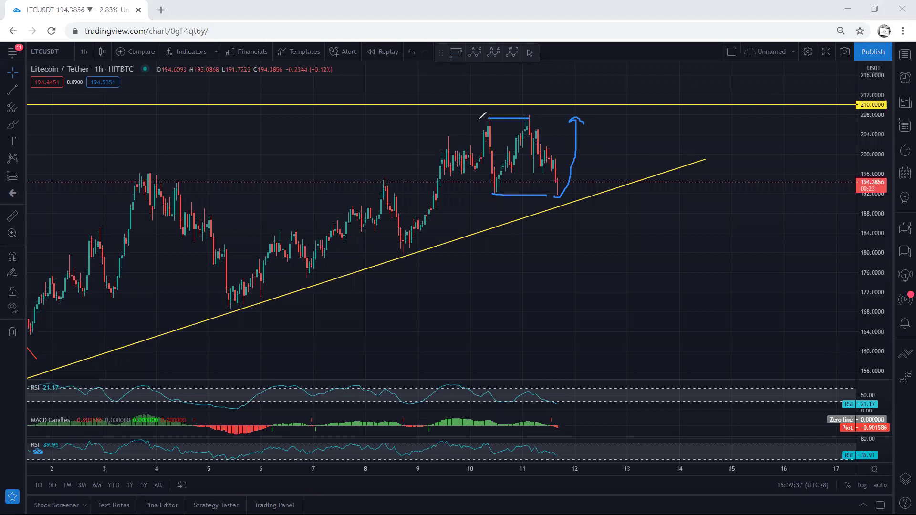
Mark the twin highs, sketch a sideways zigzag and a drop below the trendline from the last candle, and clear the strokes
left_click_drag(473, 116, 545, 116)
mouse_move(562, 189)
left_mouse_down()
mouse_move(567, 175)
mouse_move(570, 191)
mouse_move(599, 171)
left_mouse_up()
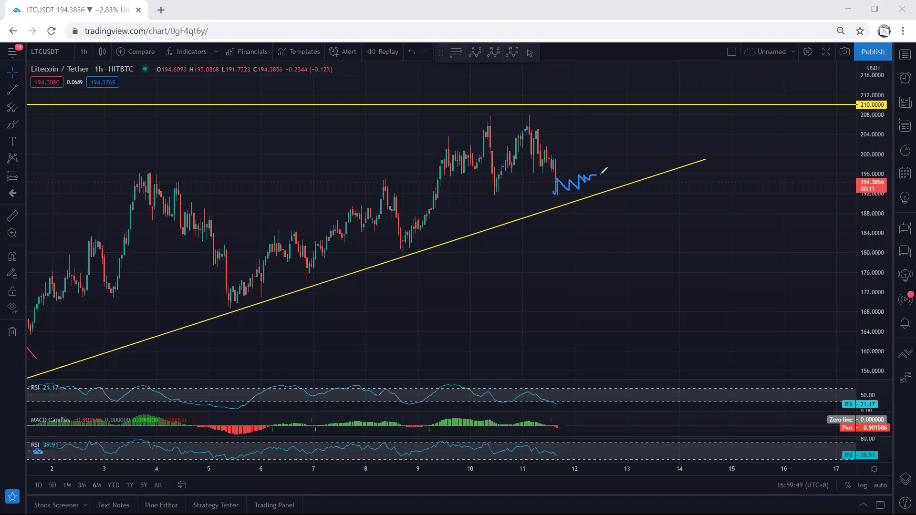
mouse_move(554, 193)
left_mouse_down()
mouse_move(593, 175)
mouse_move(610, 225)
mouse_move(600, 220)
left_mouse_up()
key("e")
Sketch the swings through the 9–11 March highs with a projected fall below the trendline to about 182, and clear them
left_click_drag(521, 117, 530, 116)
left_click_drag(444, 141, 485, 121)
left_click_drag(441, 171, 485, 194)
mouse_move(391, 234)
left_mouse_down()
mouse_move(428, 160)
mouse_move(501, 152)
mouse_move(522, 115)
mouse_move(586, 231)
mouse_move(579, 239)
left_mouse_up()
mouse_move(543, 146)
left_mouse_down()
mouse_move(607, 246)
mouse_move(548, 166)
mouse_move(597, 240)
left_mouse_up()
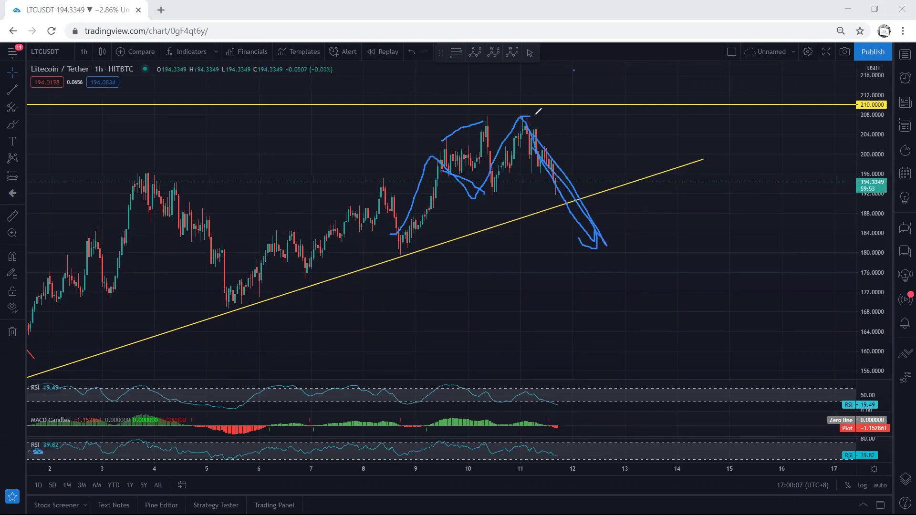
key("e")
Draw lines along the 10–11 March range's highs and lows and undo both lines
left_click_drag(488, 118, 523, 118)
left_click_drag(492, 190, 549, 190)
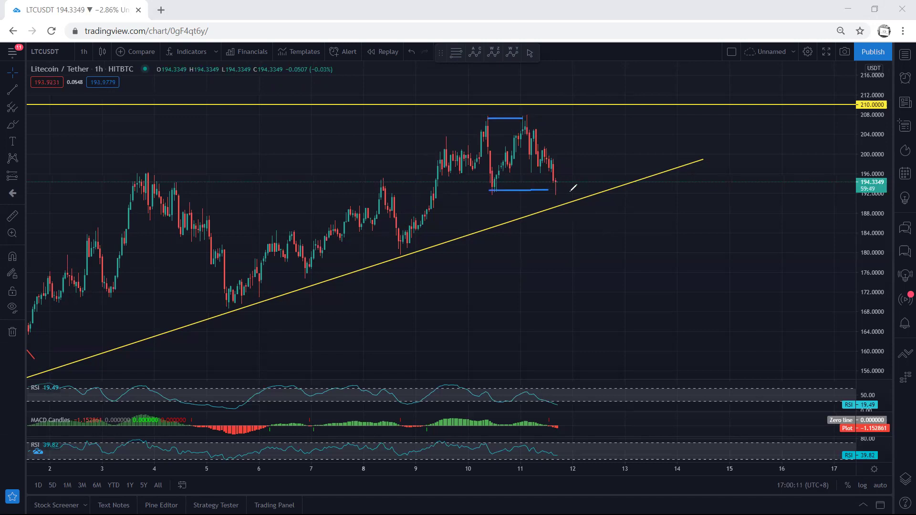
key("ctrl+z")
key("ctrl+z")
Bracket the range between about 193 and 208, sketch a bounce from the last candle inside it, and clear the drawings
mouse_move(593, 116)
left_mouse_down()
mouse_move(601, 149)
mouse_move(586, 190)
left_mouse_up()
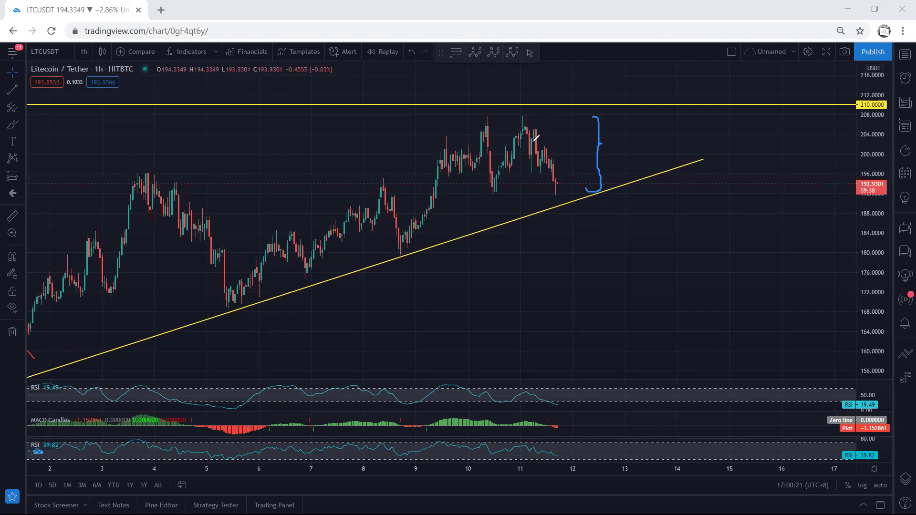
mouse_move(554, 181)
left_mouse_down()
mouse_move(552, 191)
mouse_move(573, 162)
mouse_move(561, 154)
mouse_move(576, 165)
mouse_move(580, 133)
left_mouse_up()
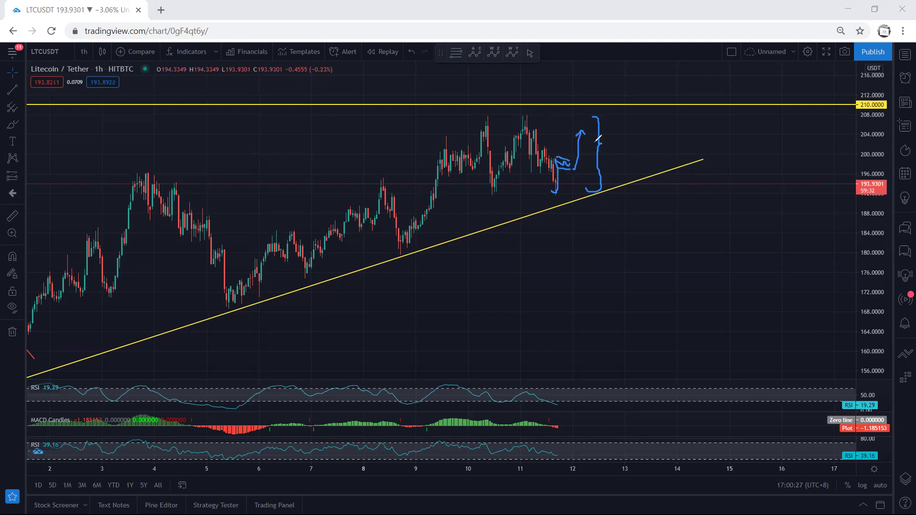
mouse_move(603, 276)
left_mouse_down()
mouse_move(634, 243)
mouse_move(666, 248)
left_mouse_up()
key("e")
Box the area between the last candle and the rising trendline at about 190, and remove the box
mouse_move(556, 187)
left_mouse_down()
mouse_move(573, 188)
mouse_move(564, 173)
mouse_move(552, 186)
mouse_move(560, 192)
mouse_move(574, 180)
mouse_move(592, 232)
mouse_move(561, 193)
mouse_move(557, 207)
left_mouse_up()
key("e")
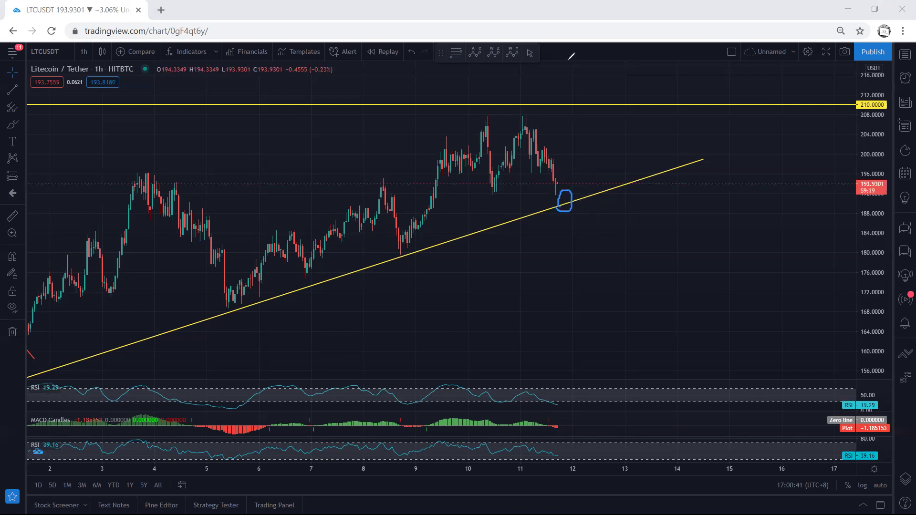
key("ctrl+z")
left_click_drag(278, 148, 377, 153)
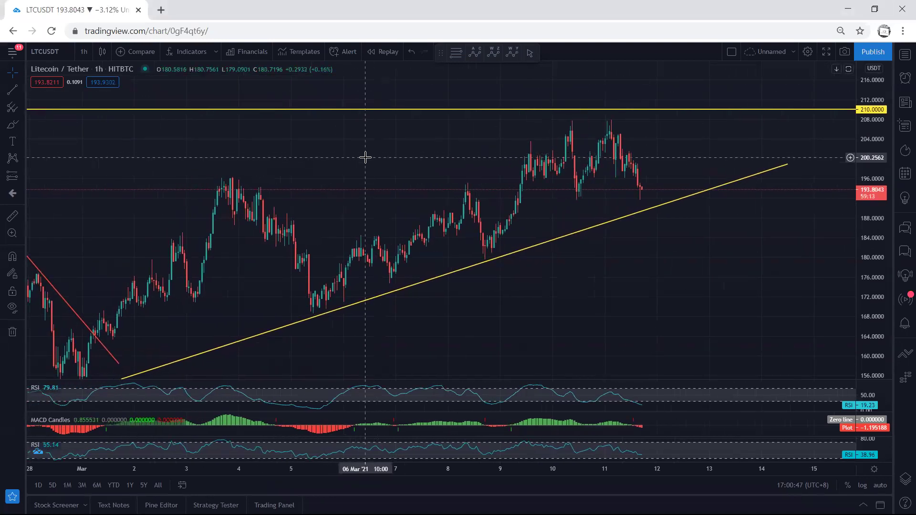
mouse_move(364, 145)
left_mouse_down()
mouse_move(371, 132)
mouse_move(360, 146)
left_mouse_up()
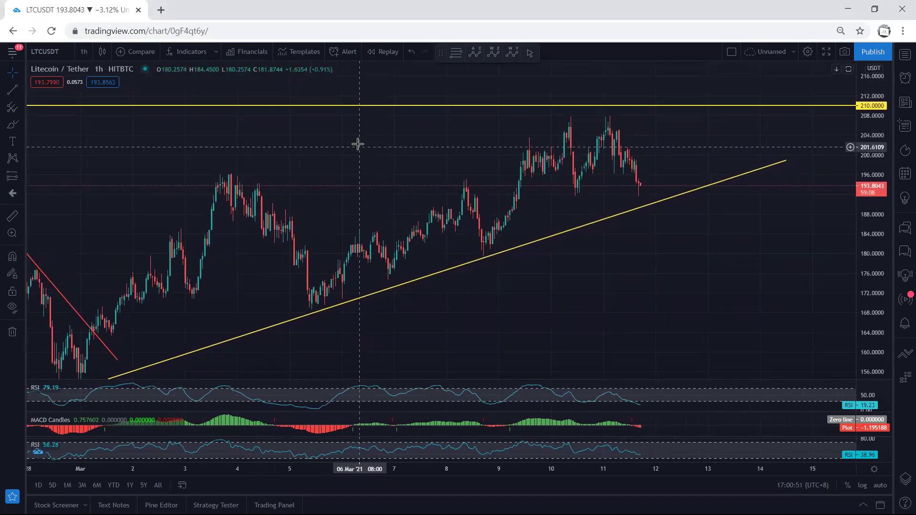